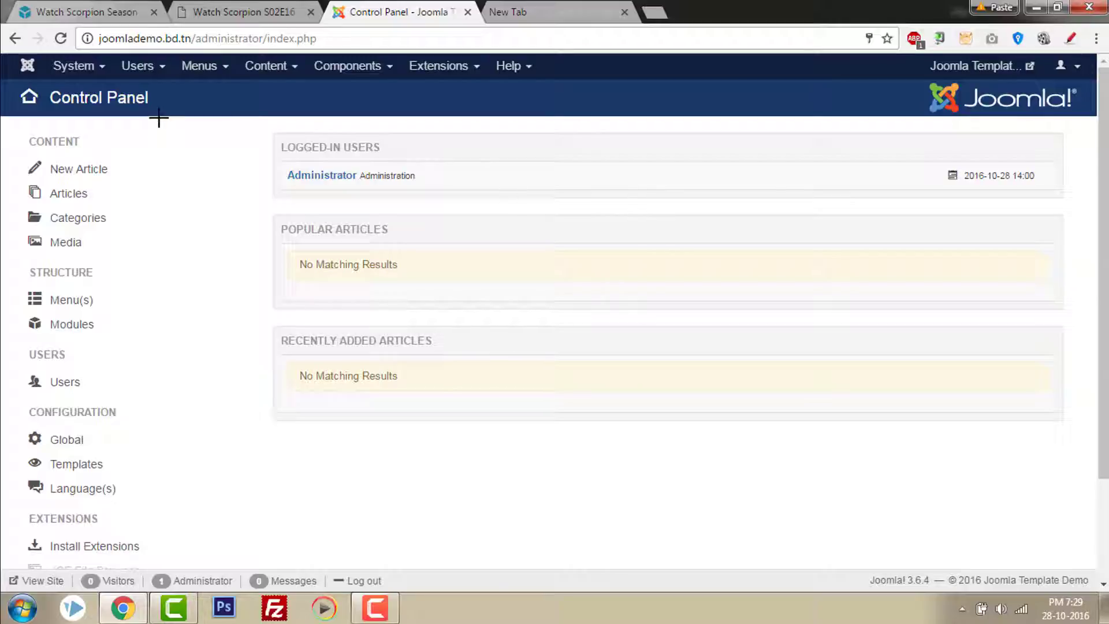
Search Google for 'profiles joomla' and open the 'ProFiles - Joomla! Extension Directory' result
drag(166, 104, 302, 115)
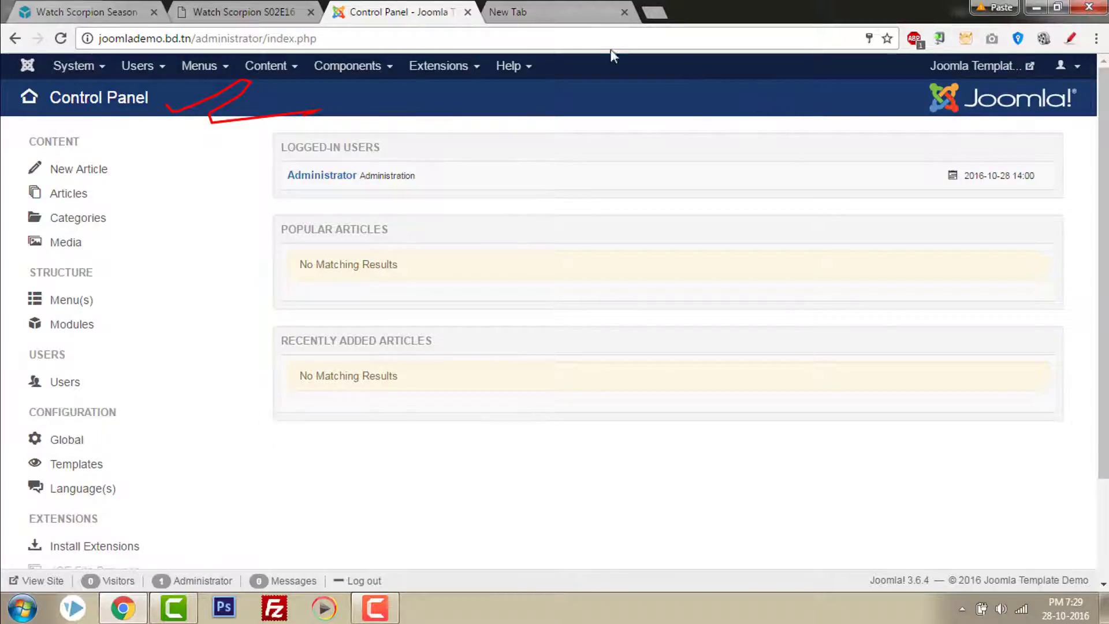
click(556, 16)
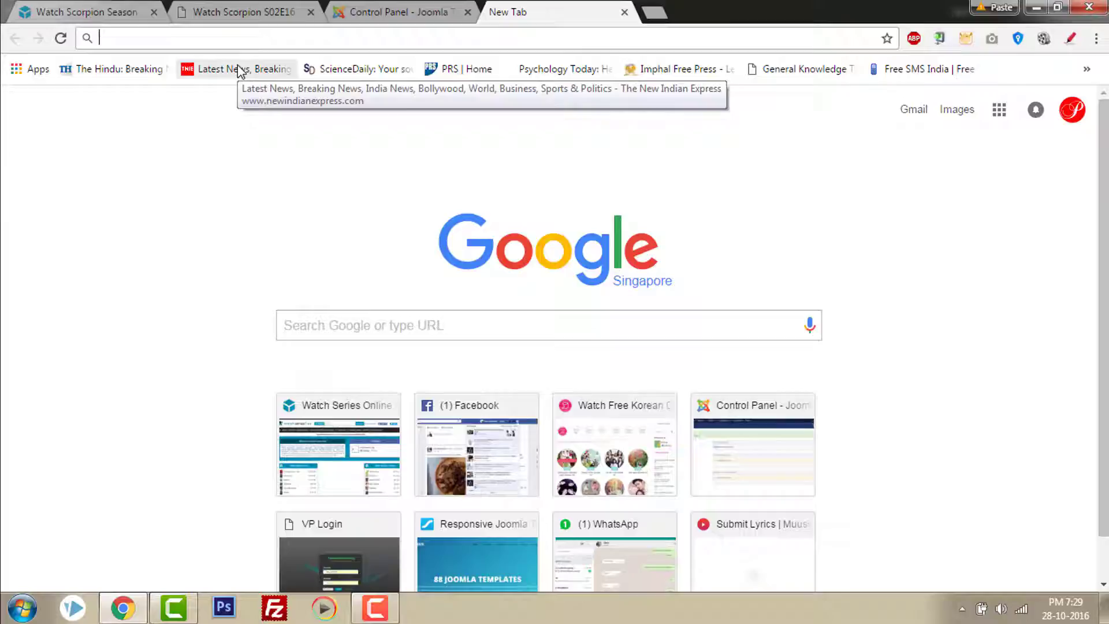
text(profiles)
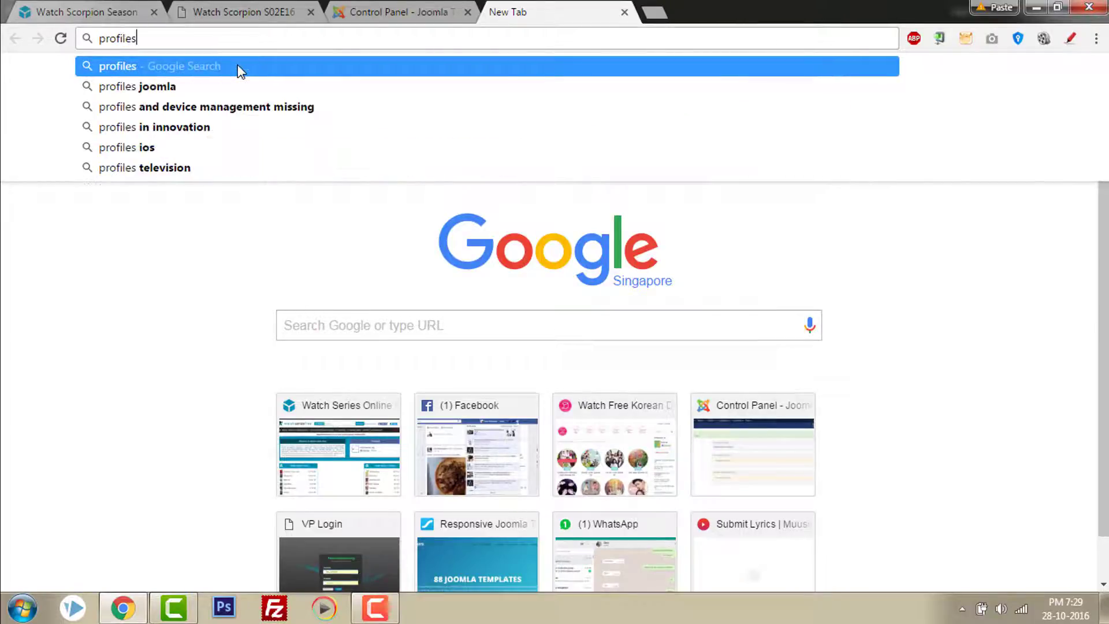
click(216, 87)
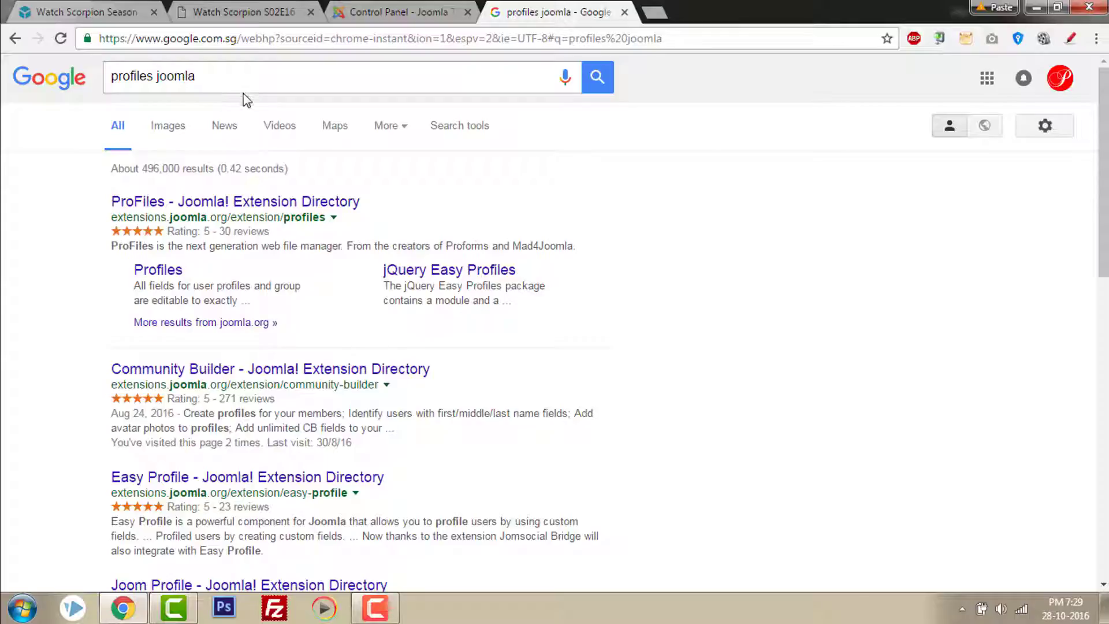
click(243, 210)
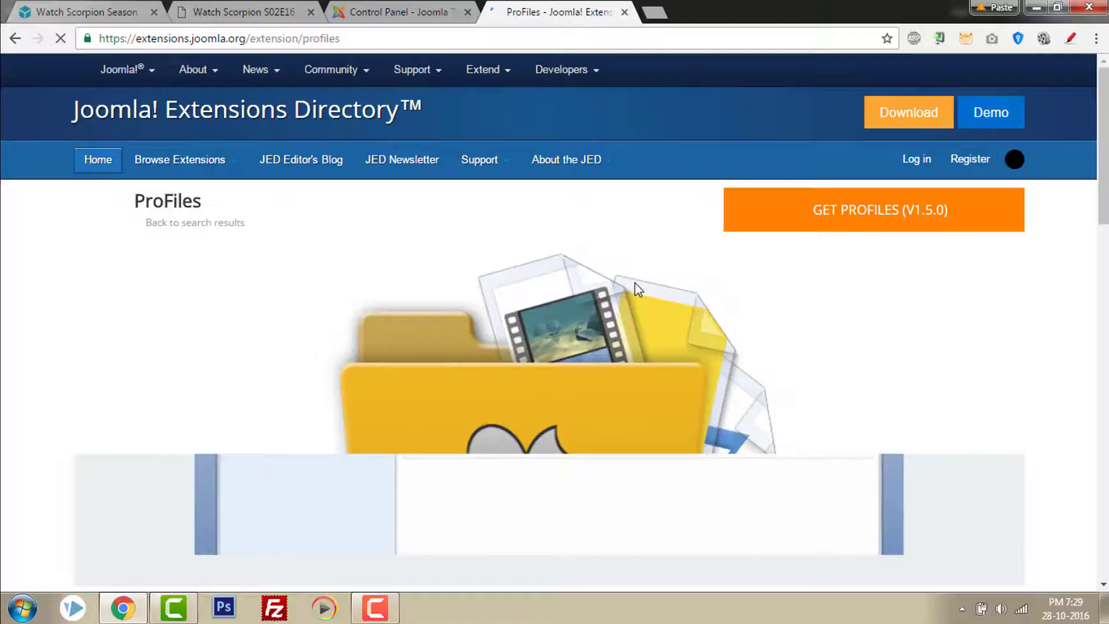
scroll(648, 297, down, 5)
scroll(661, 327, down, 2)
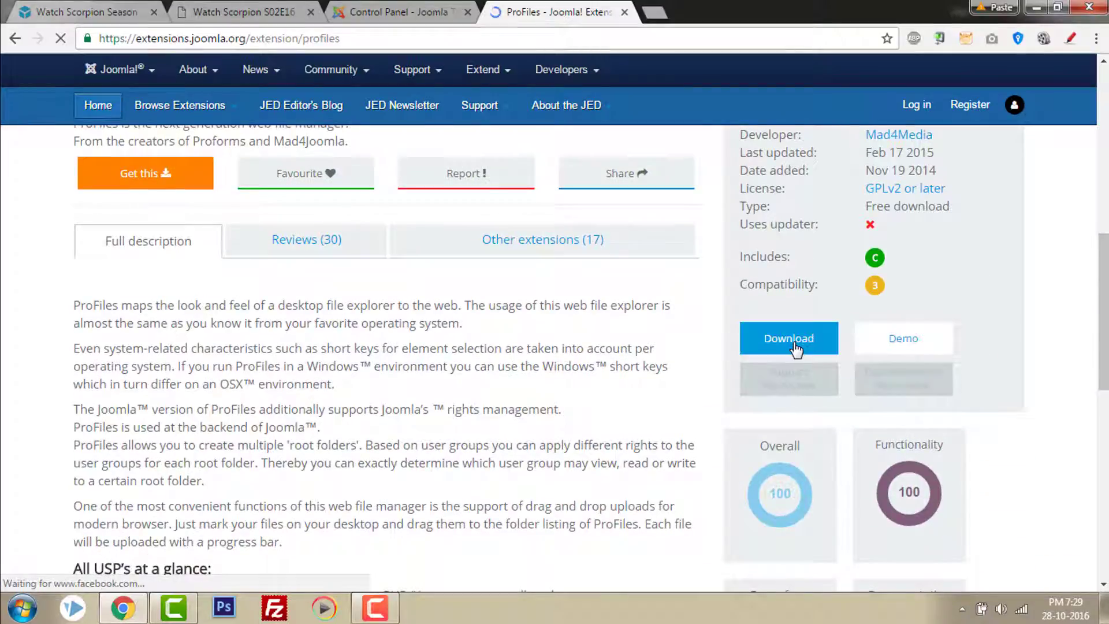
Follow the JED sidebar Download button to the developer's ProFiles download page
click(796, 349)
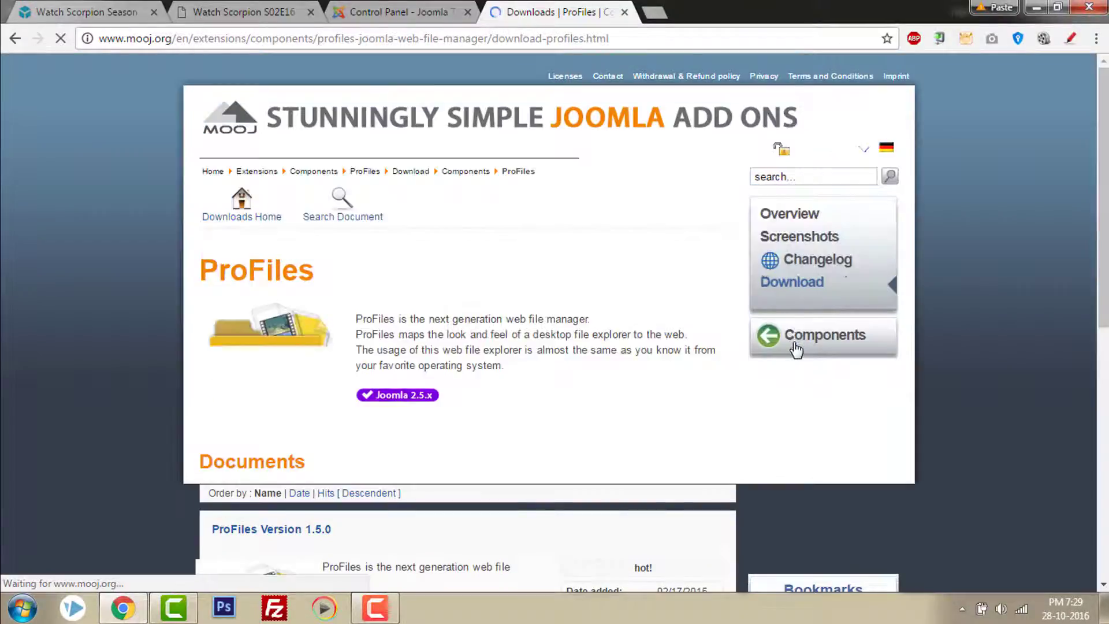
scroll(796, 350, down, 1)
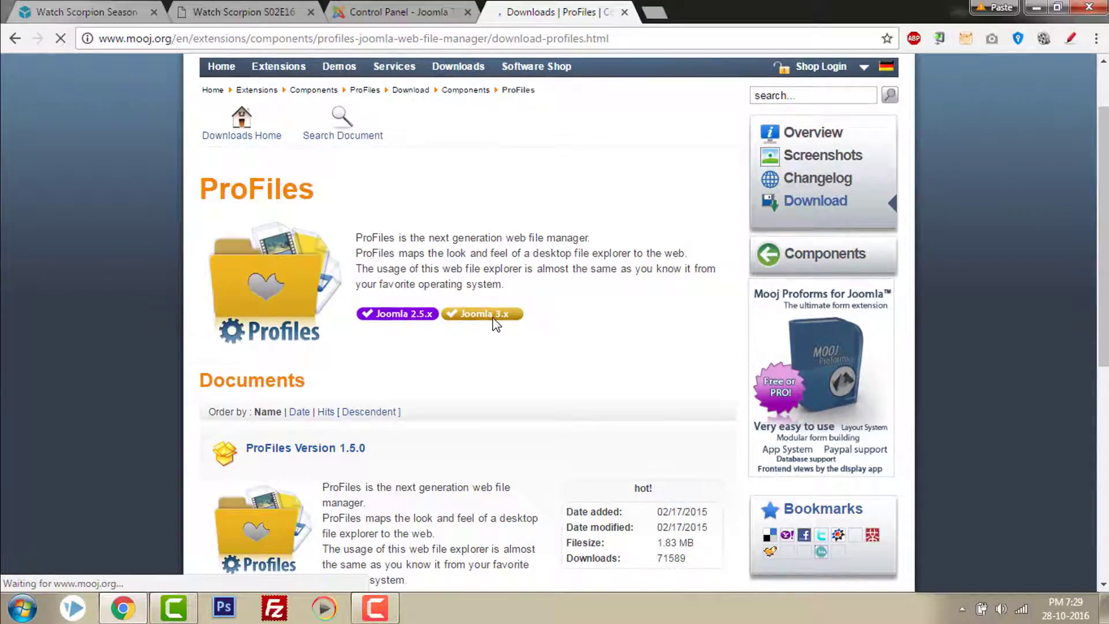
scroll(492, 321, down, 1)
scroll(492, 321, down, 2)
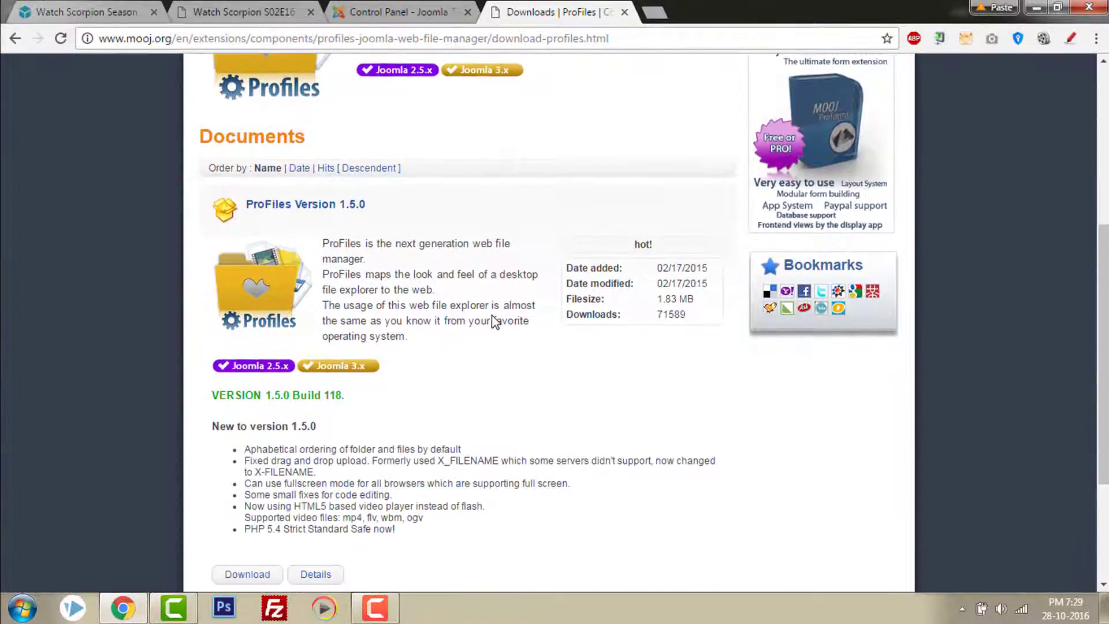
scroll(373, 416, down, 1)
Download ProFiles Version 1.5.0, agreeing to the license and proceeding
click(251, 499)
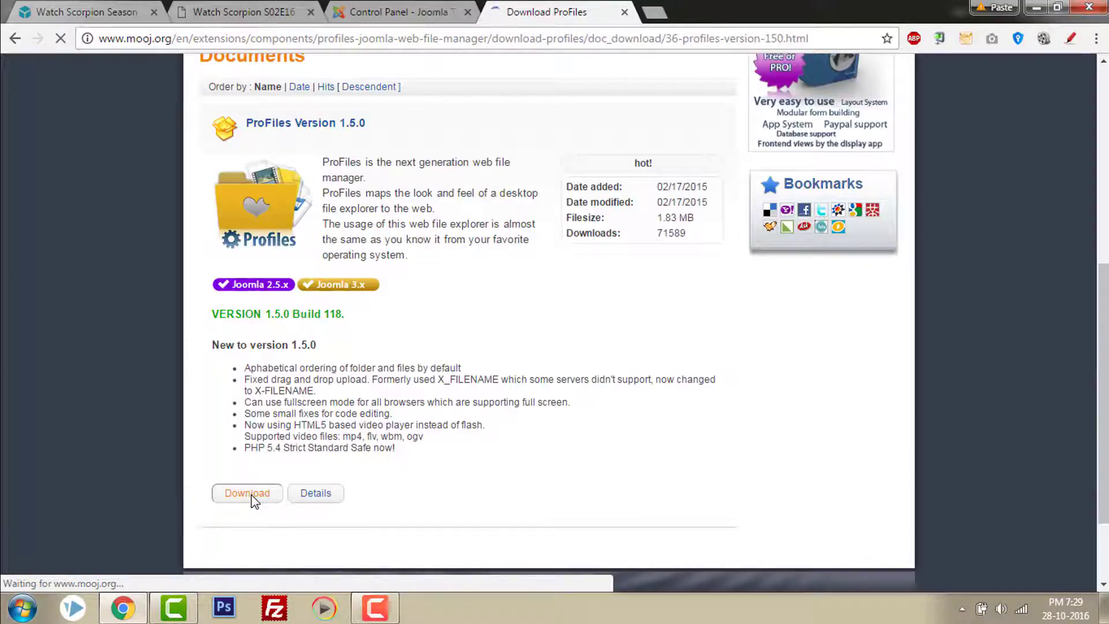
scroll(403, 401, down, 3)
scroll(489, 449, down, 3)
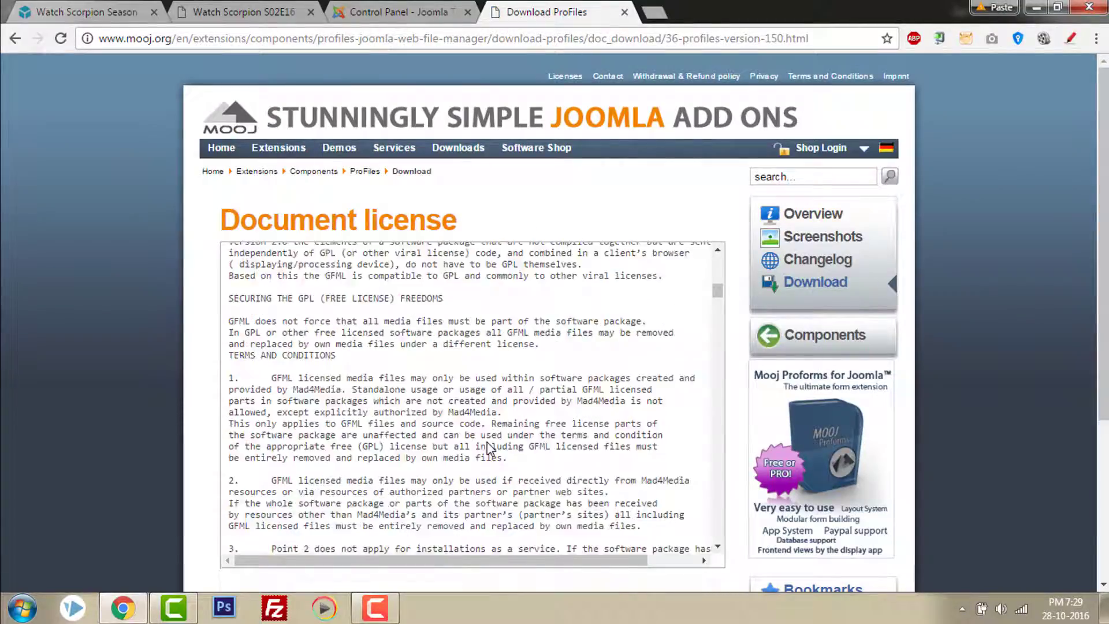
scroll(489, 450, down, 3)
drag(1102, 209, 1103, 350)
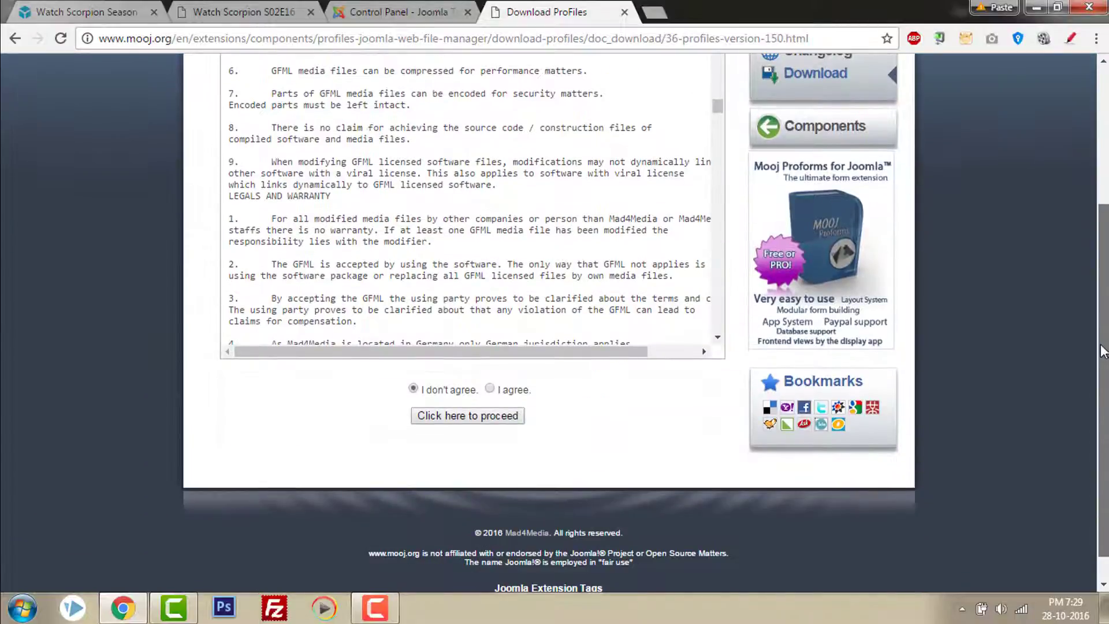
click(490, 390)
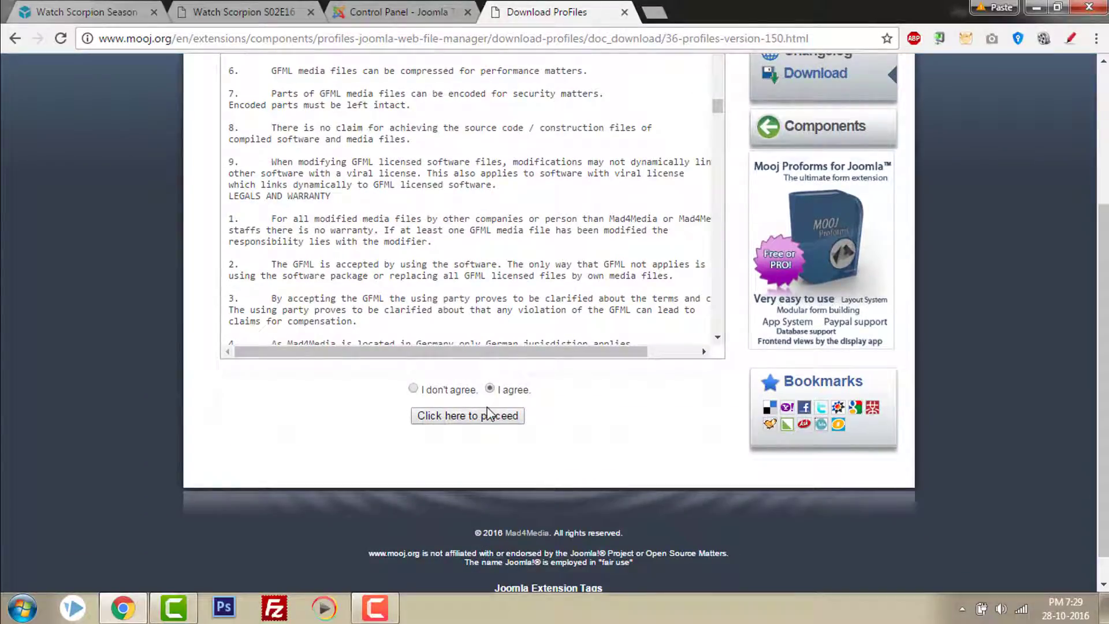
click(487, 417)
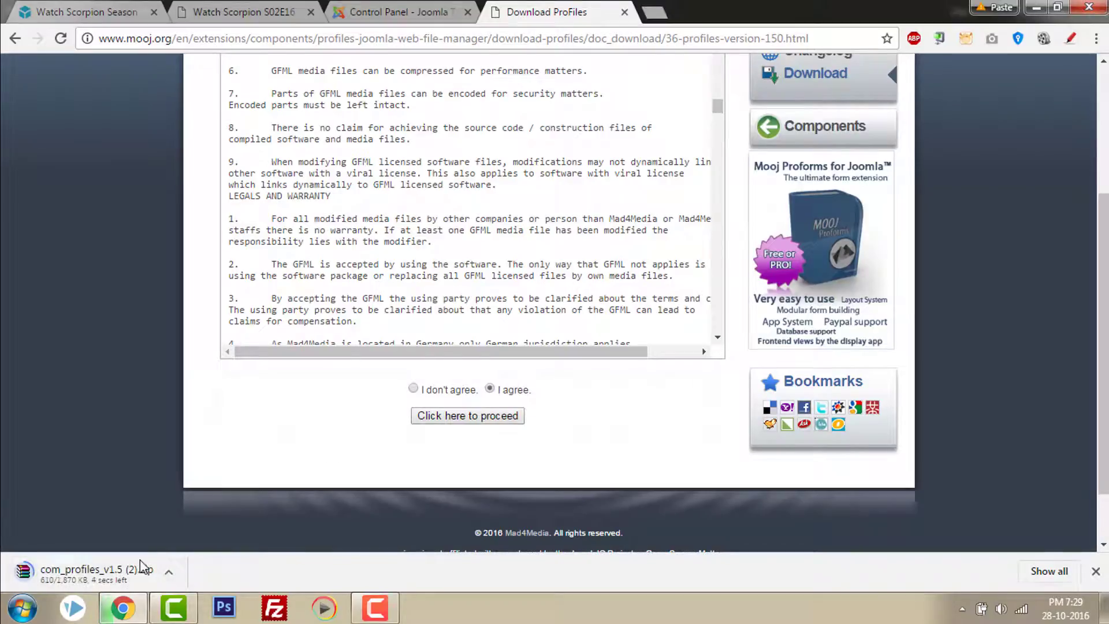
In Extensions > Manage > Install, attach the downloaded ProFiles zip and Upload & Install it
click(410, 11)
click(432, 72)
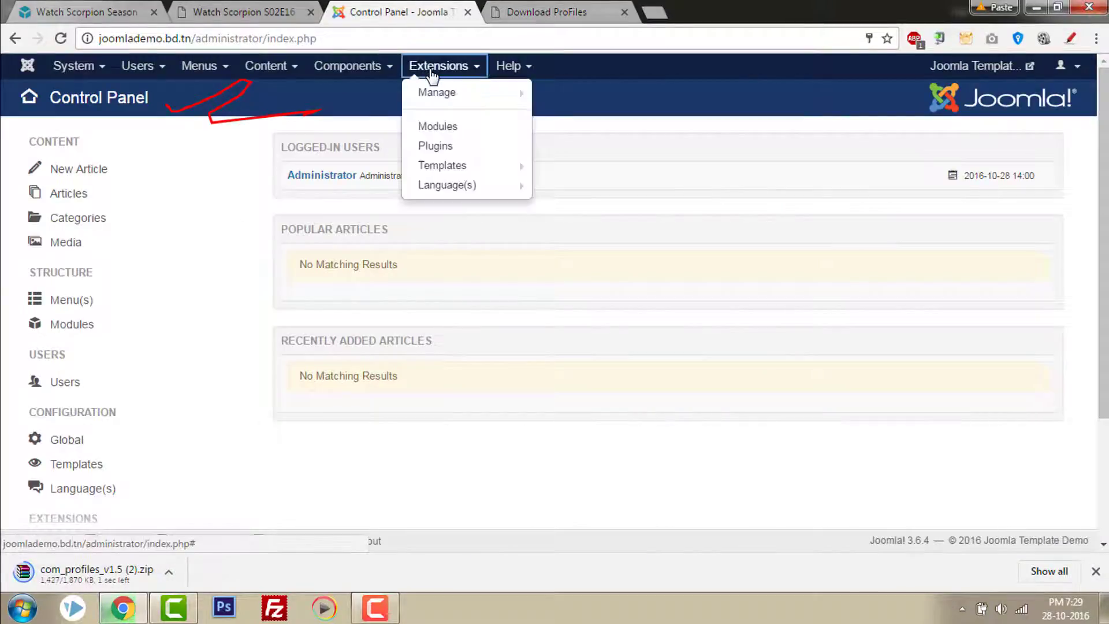
mouse_move(437, 92)
click(572, 94)
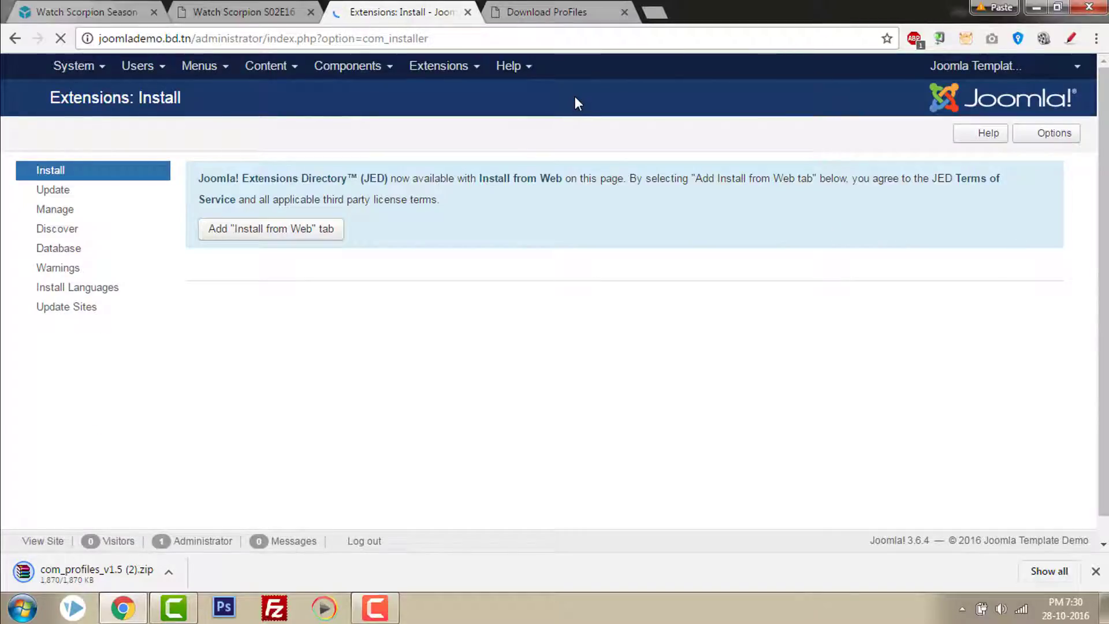
scroll(578, 103, down, 1)
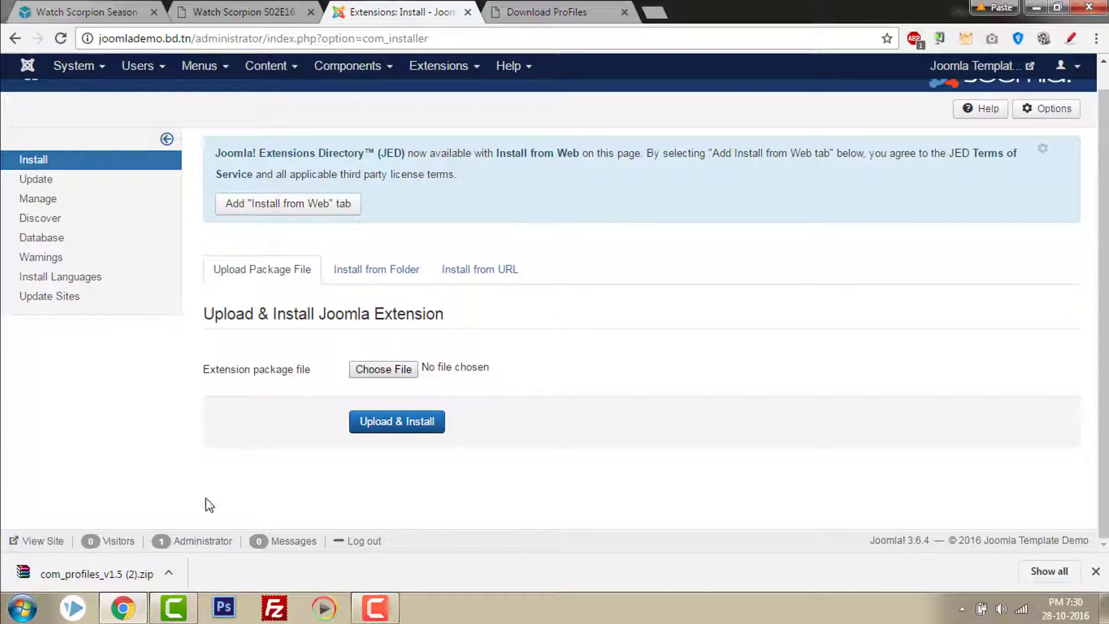
drag(112, 575, 372, 373)
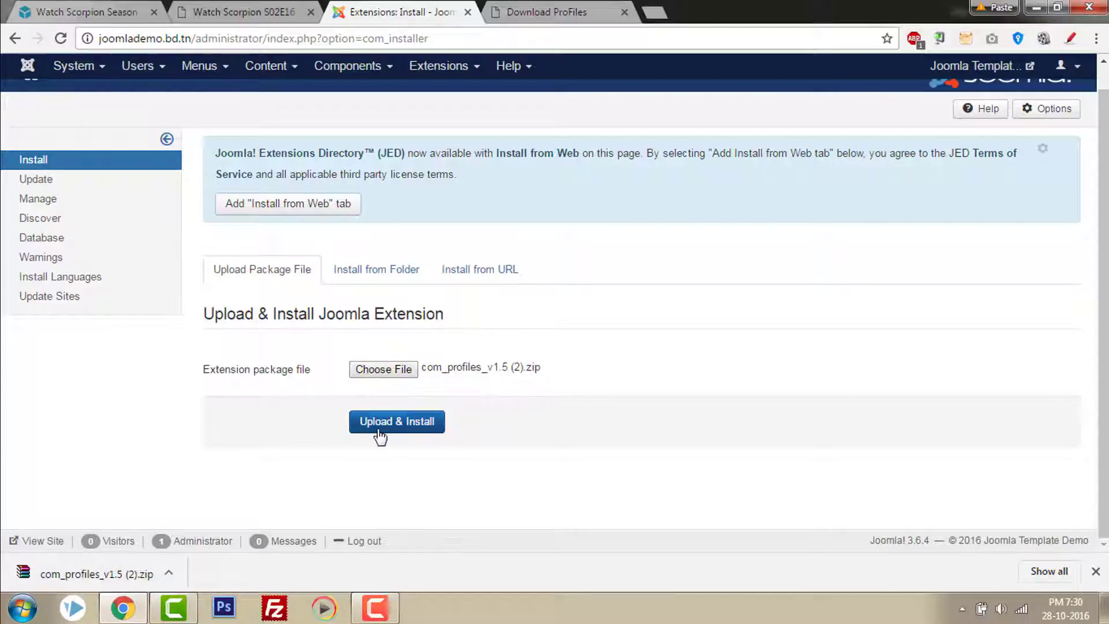
click(381, 433)
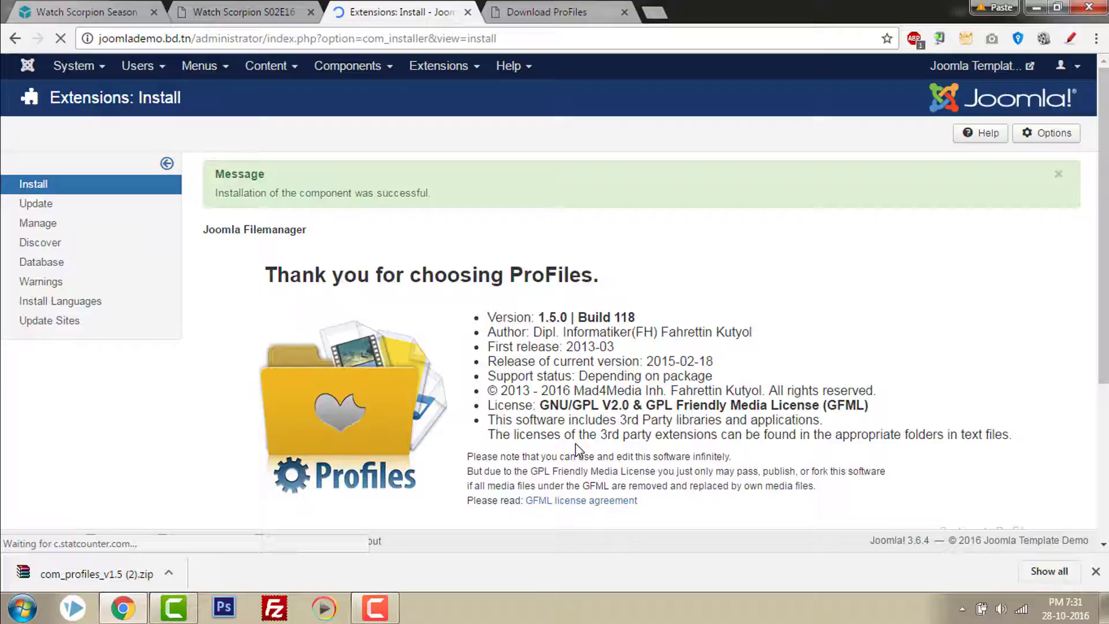
scroll(520, 348, down, 3)
scroll(520, 349, up, 3)
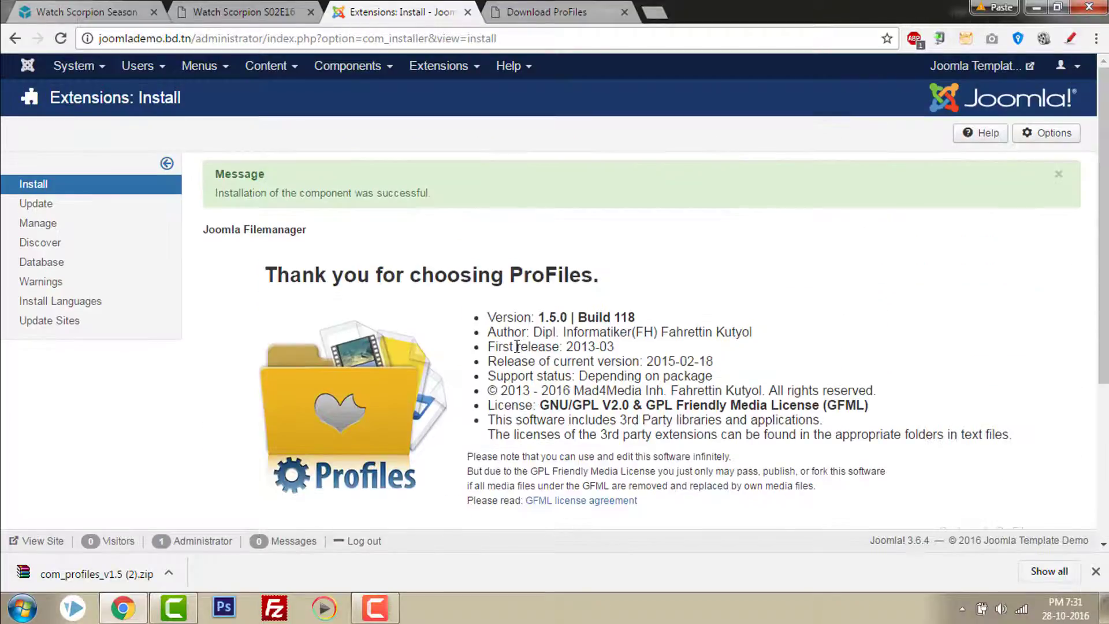
Launch Components > ProFiles and switch to its Filemanager view of the root folder
click(347, 67)
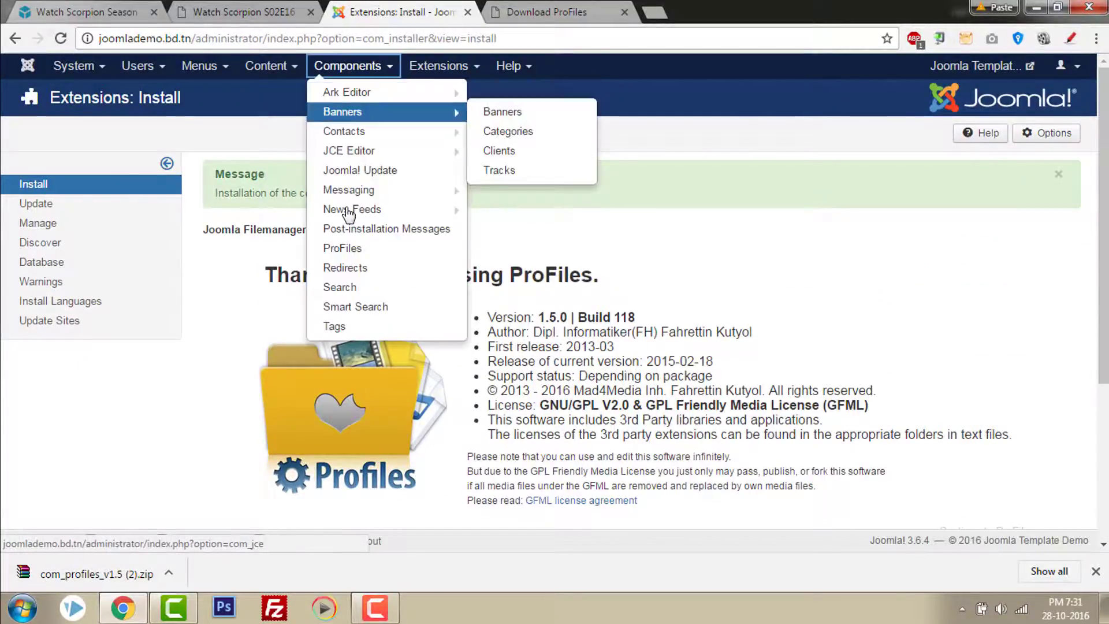
click(355, 248)
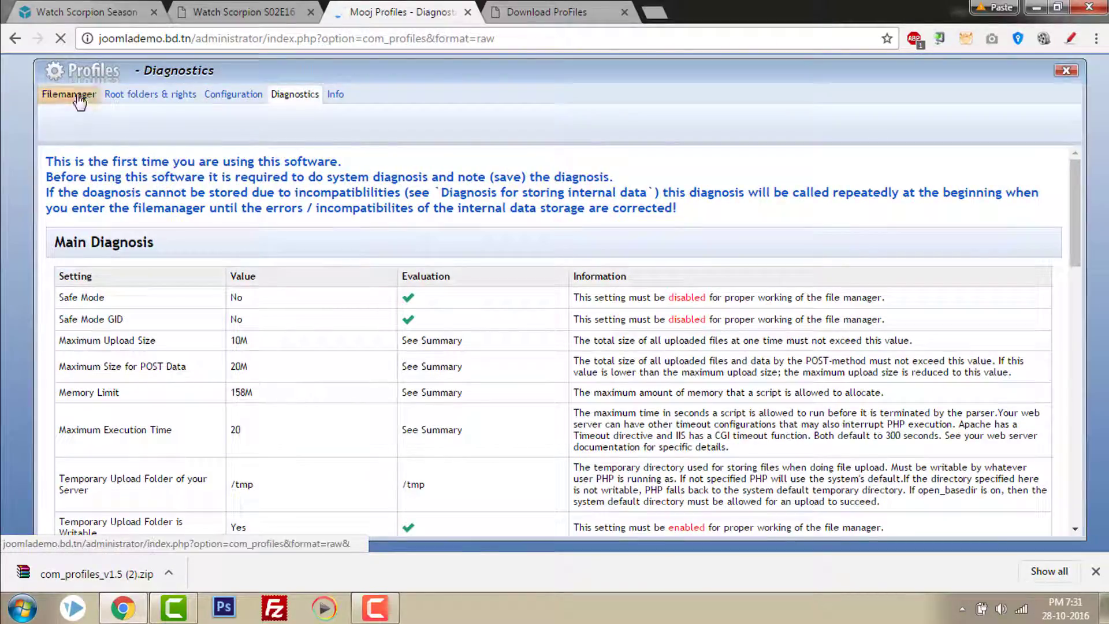
click(77, 99)
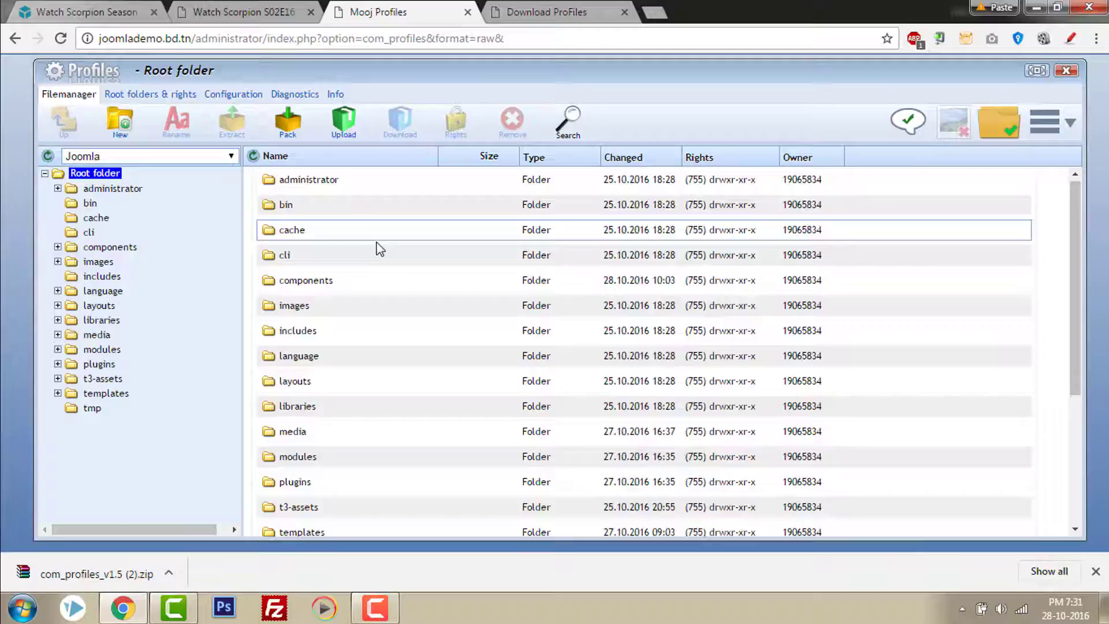
scroll(376, 260, down, 5)
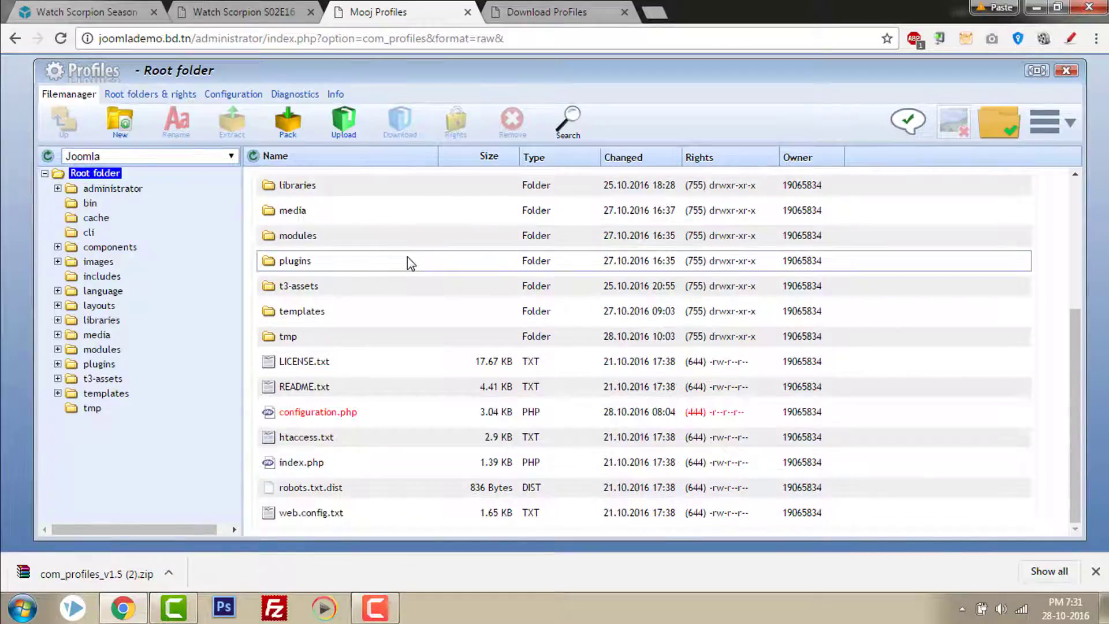
scroll(403, 243, up, 5)
scroll(405, 248, down, 5)
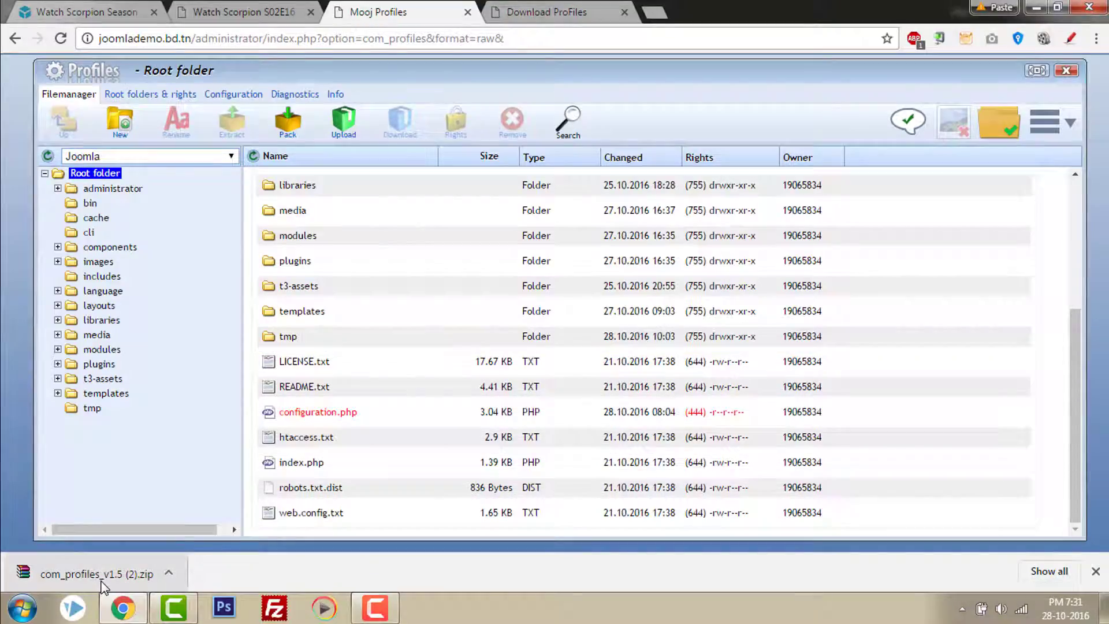
scroll(435, 288, up, 3)
scroll(439, 261, up, 1)
scroll(440, 256, down, 3)
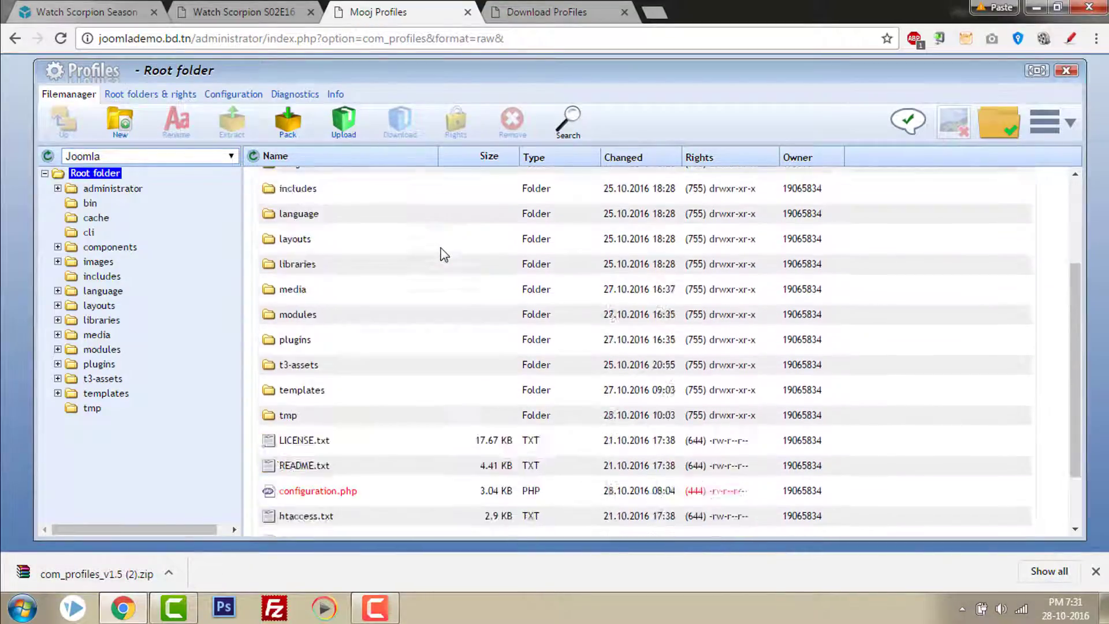
scroll(441, 253, down, 2)
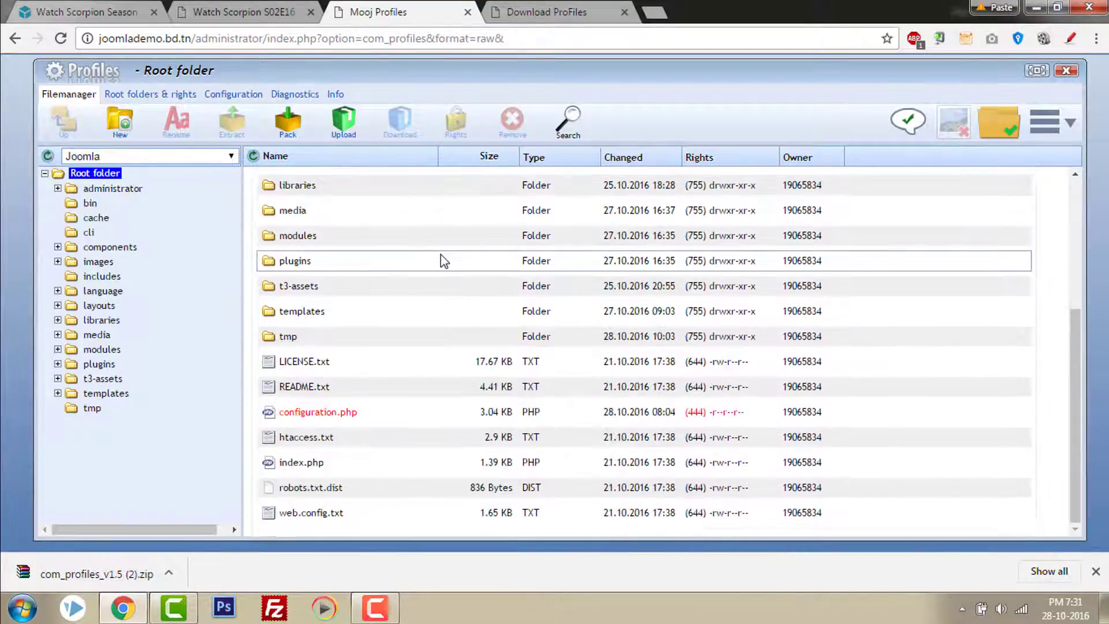
Create a new Folder named 'files' in the root and apply it
click(119, 121)
text(files)
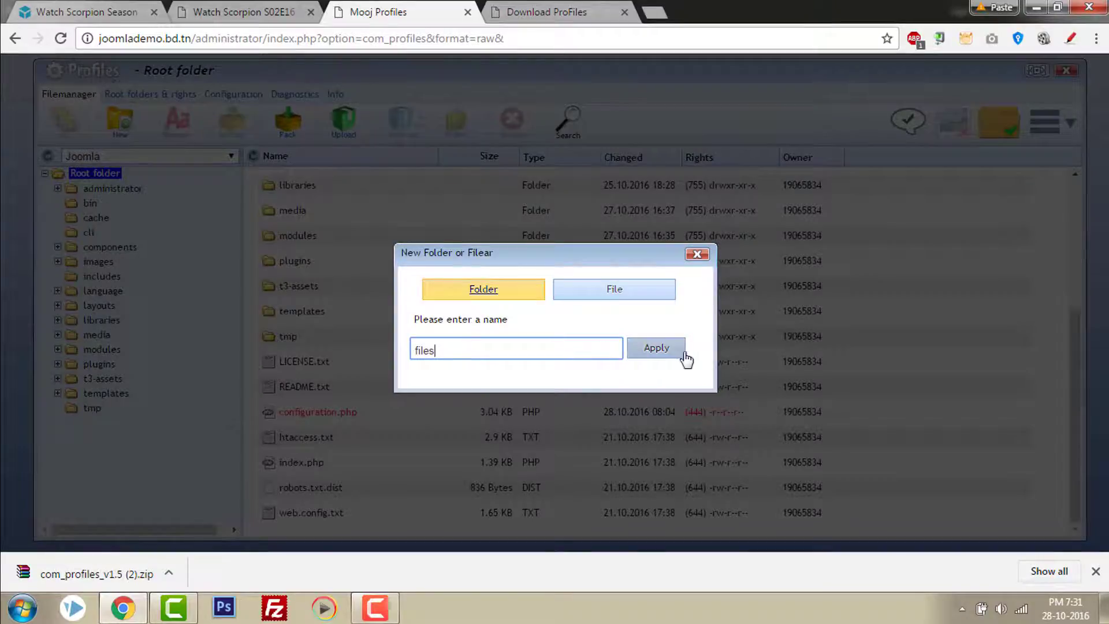
click(669, 350)
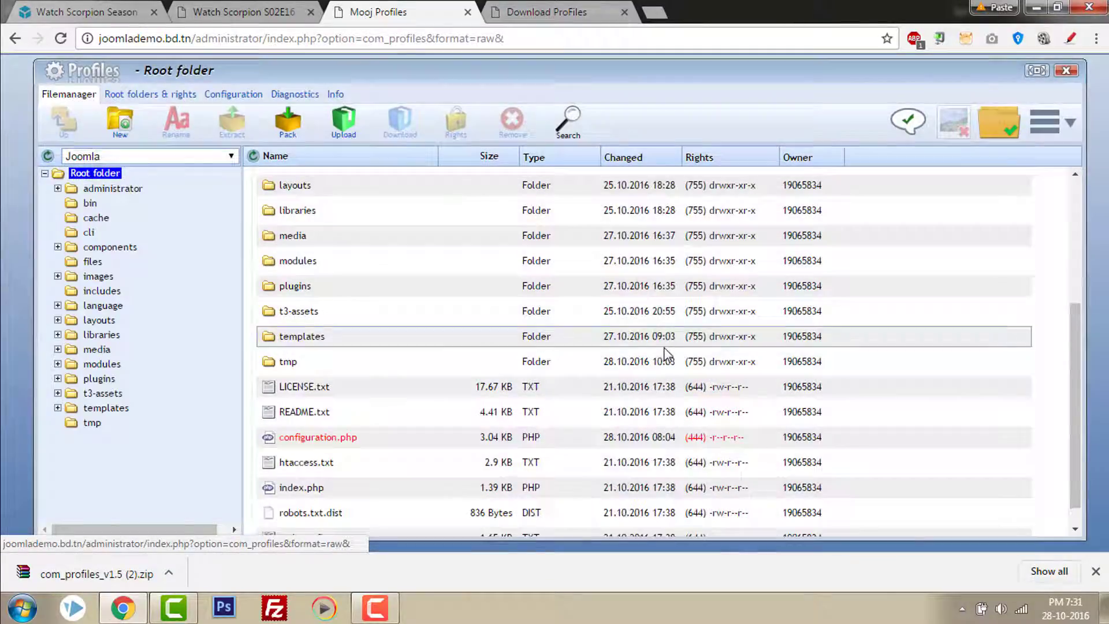
scroll(459, 314, up, 3)
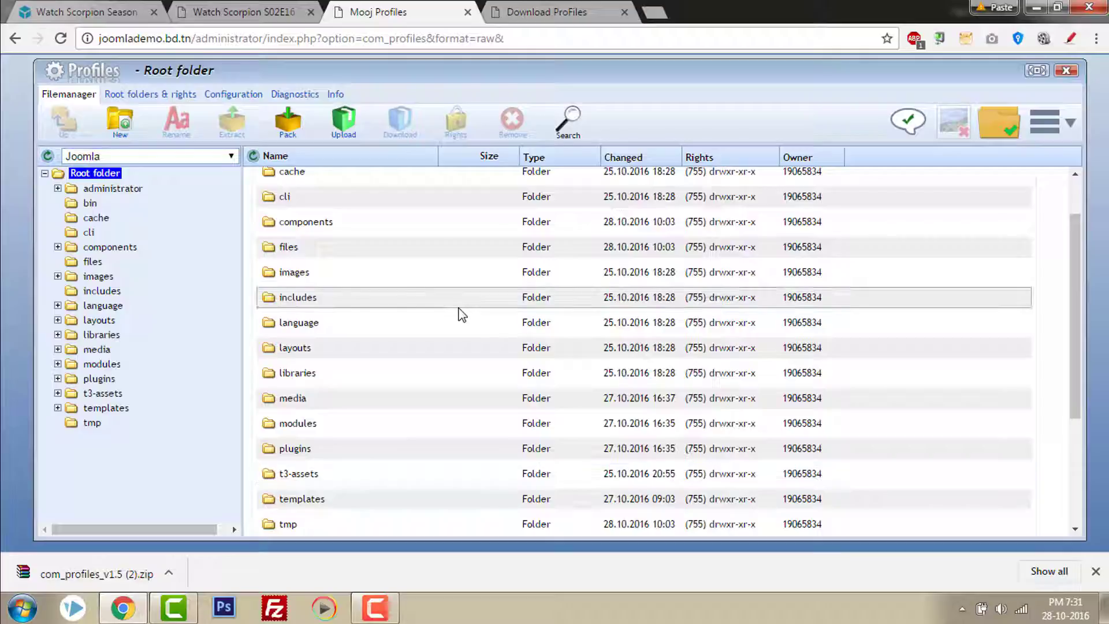
Enter the 'files' folder and drag the downloaded com_profiles_v1.5 (2).zip in to upload it
double_click(274, 249)
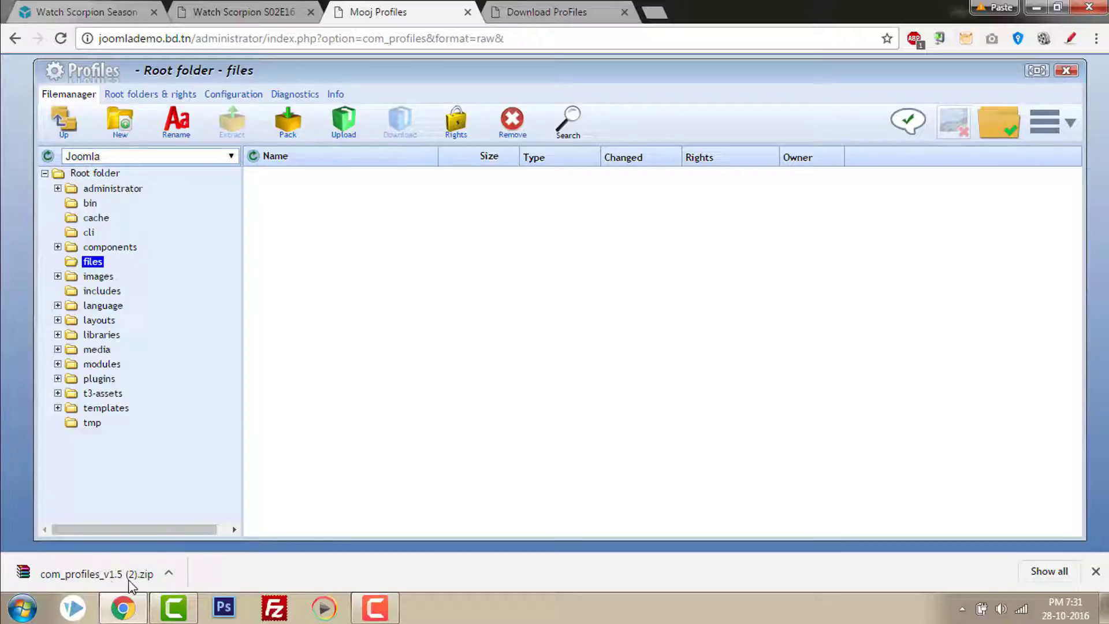
drag(131, 579, 507, 313)
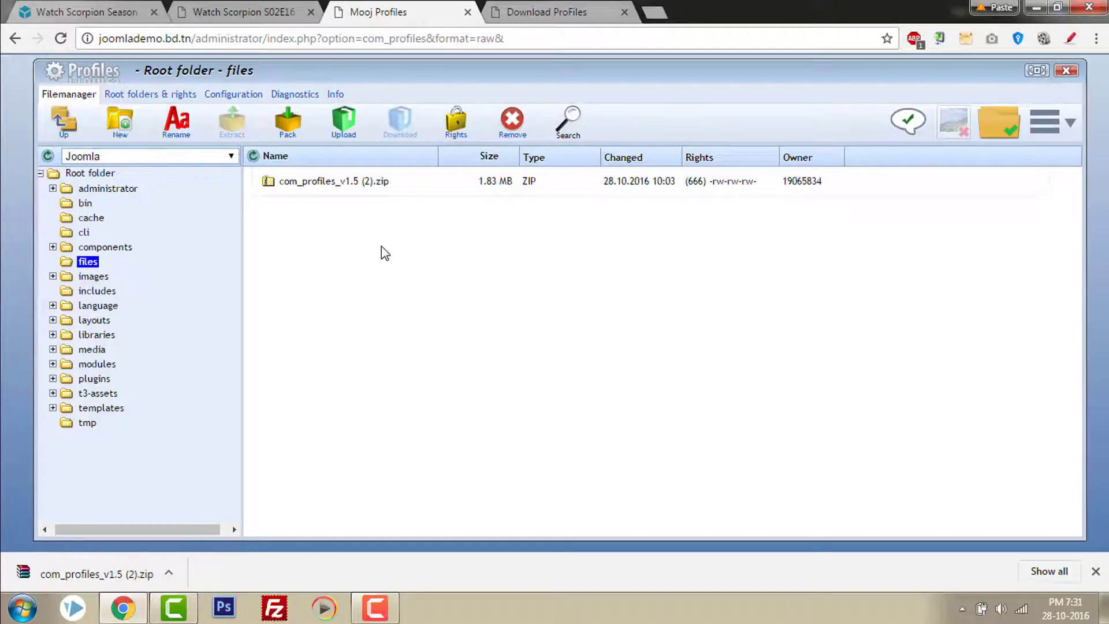
click(575, 8)
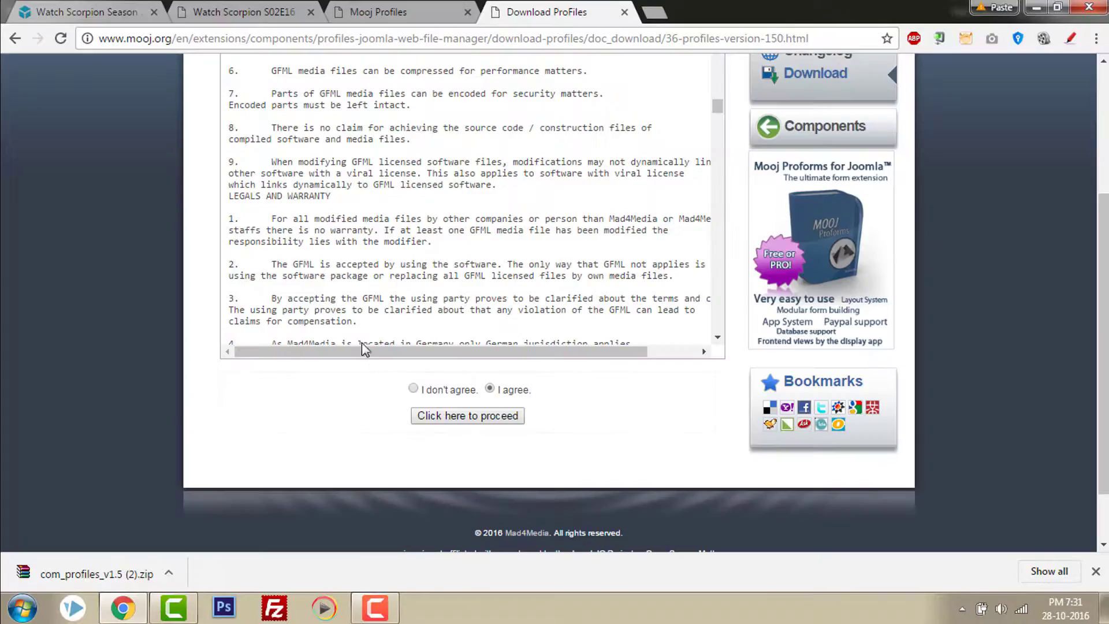
scroll(364, 342, up, 5)
scroll(364, 342, up, 3)
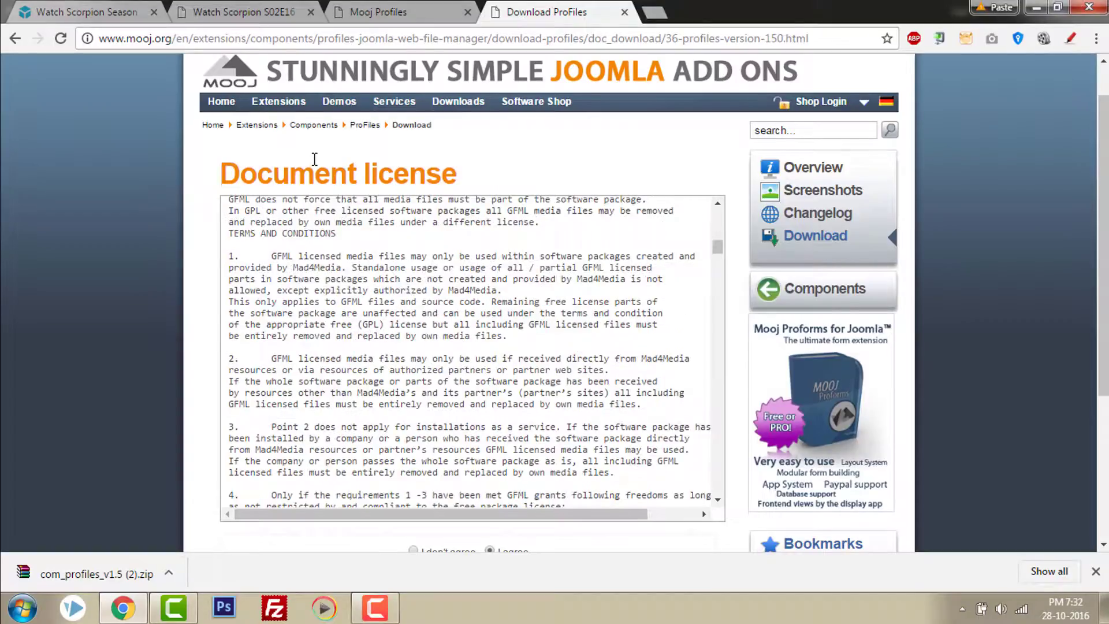
scroll(315, 159, down, 3)
scroll(314, 158, down, 3)
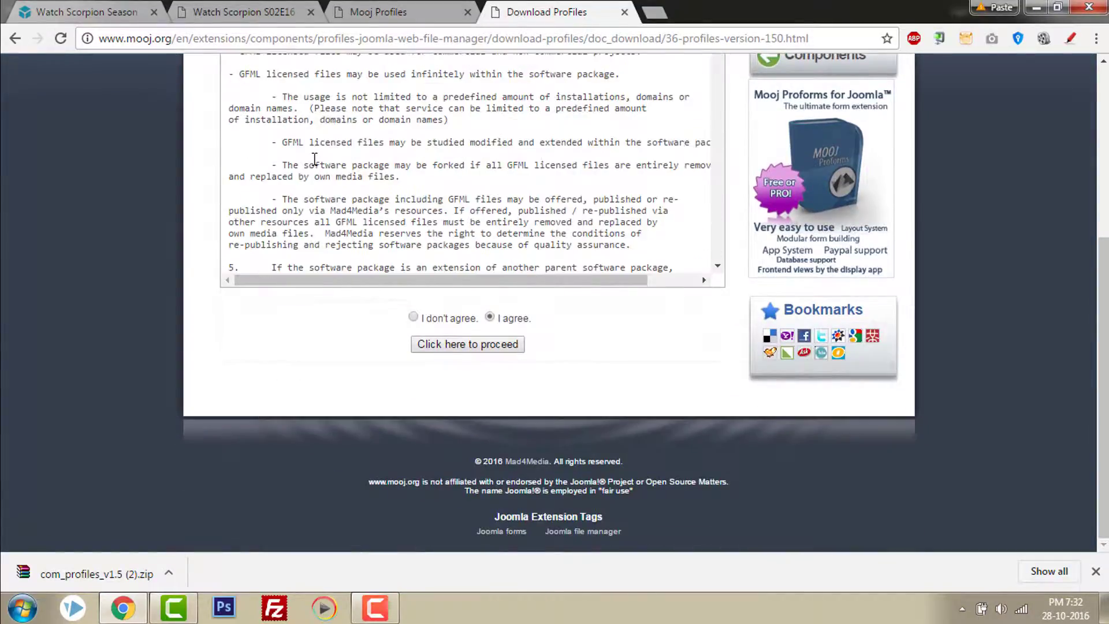
click(359, 15)
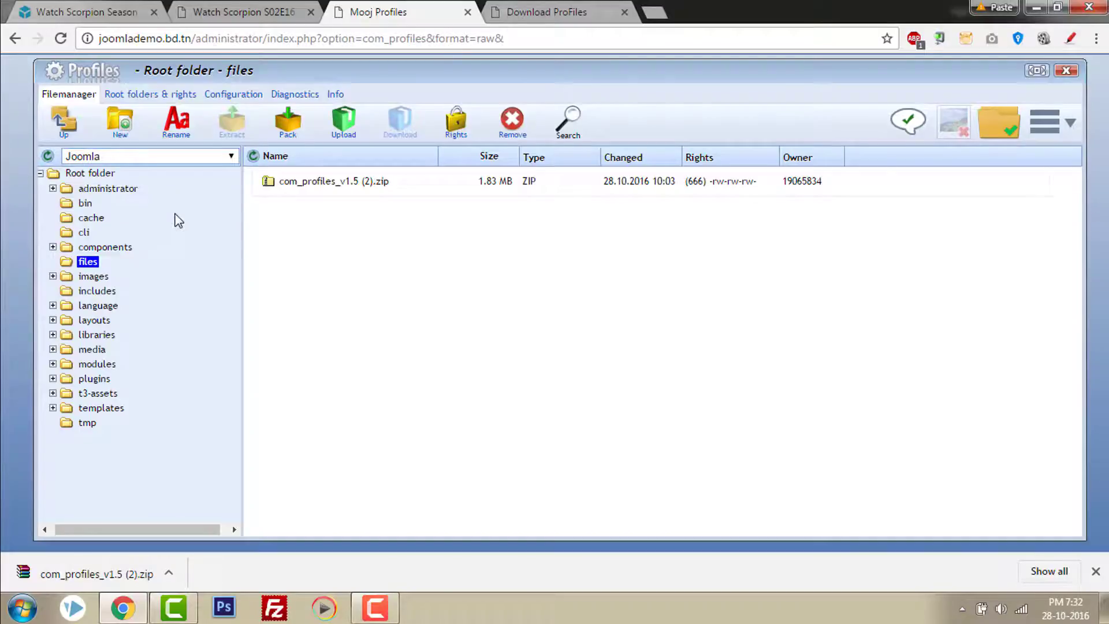
Exit the ProFiles file manager back to the Joomla Control Panel
click(1066, 73)
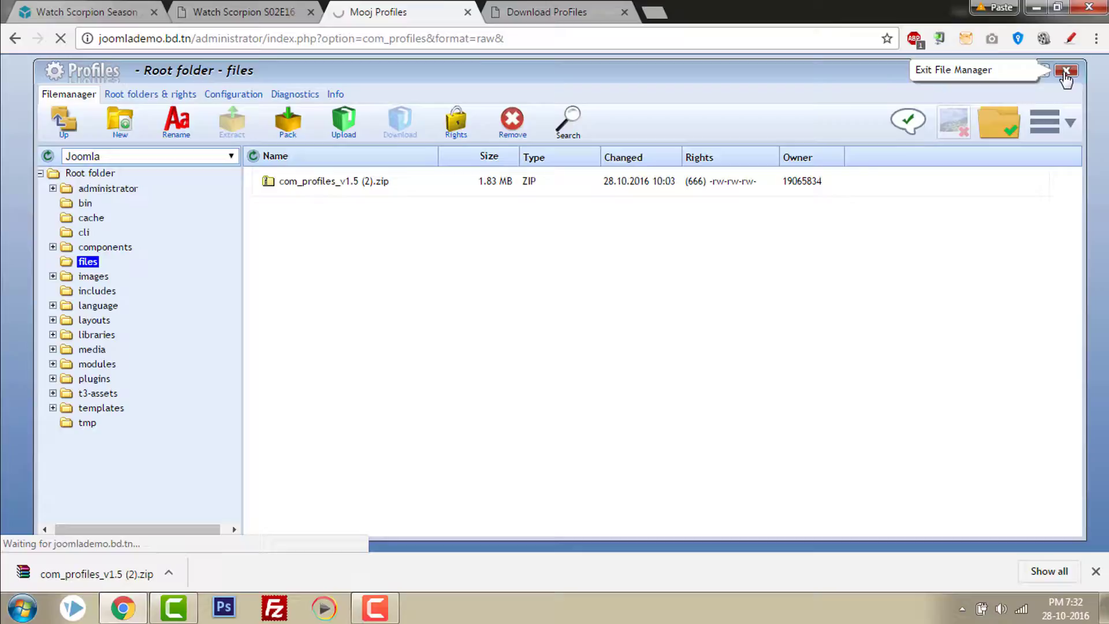